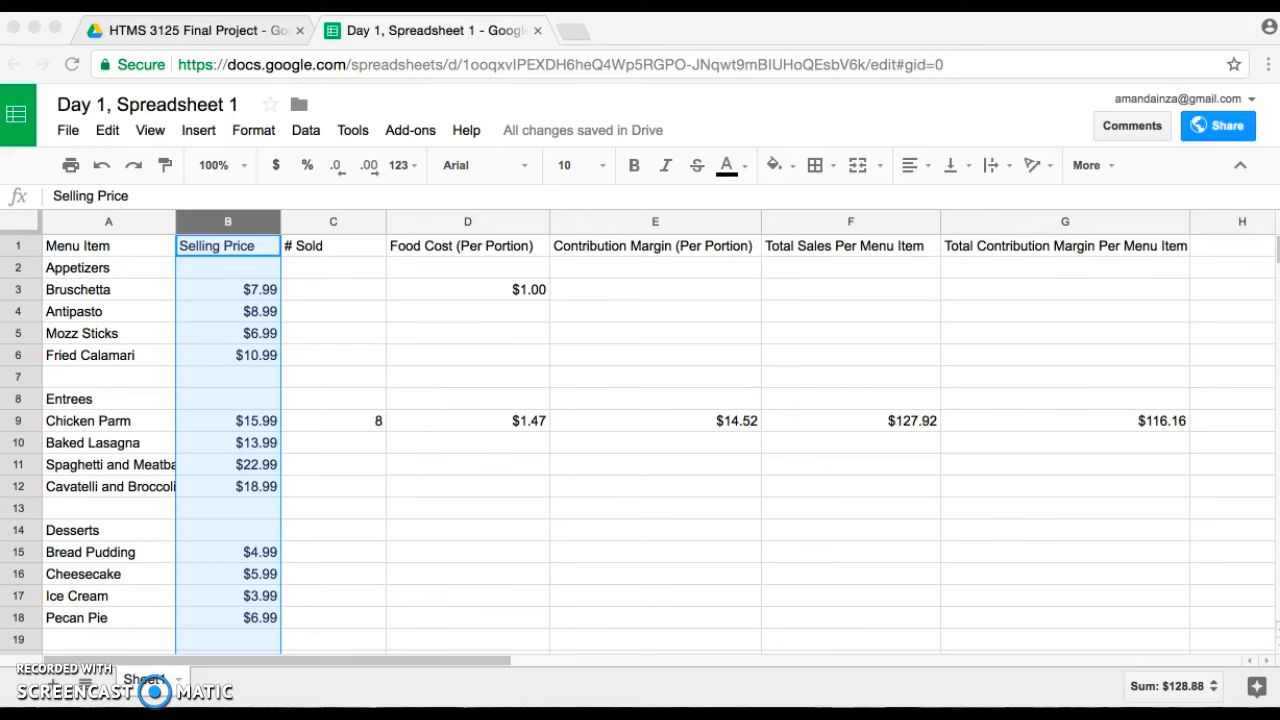
click(22, 430)
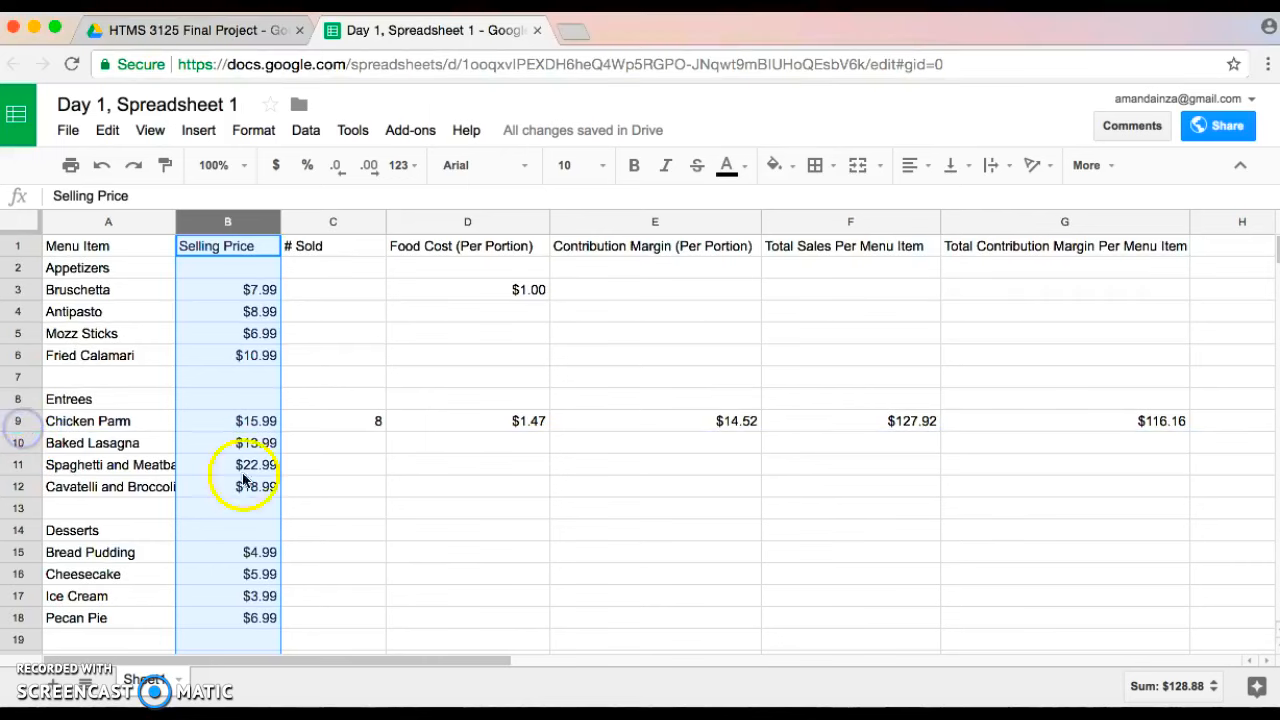
click(325, 428)
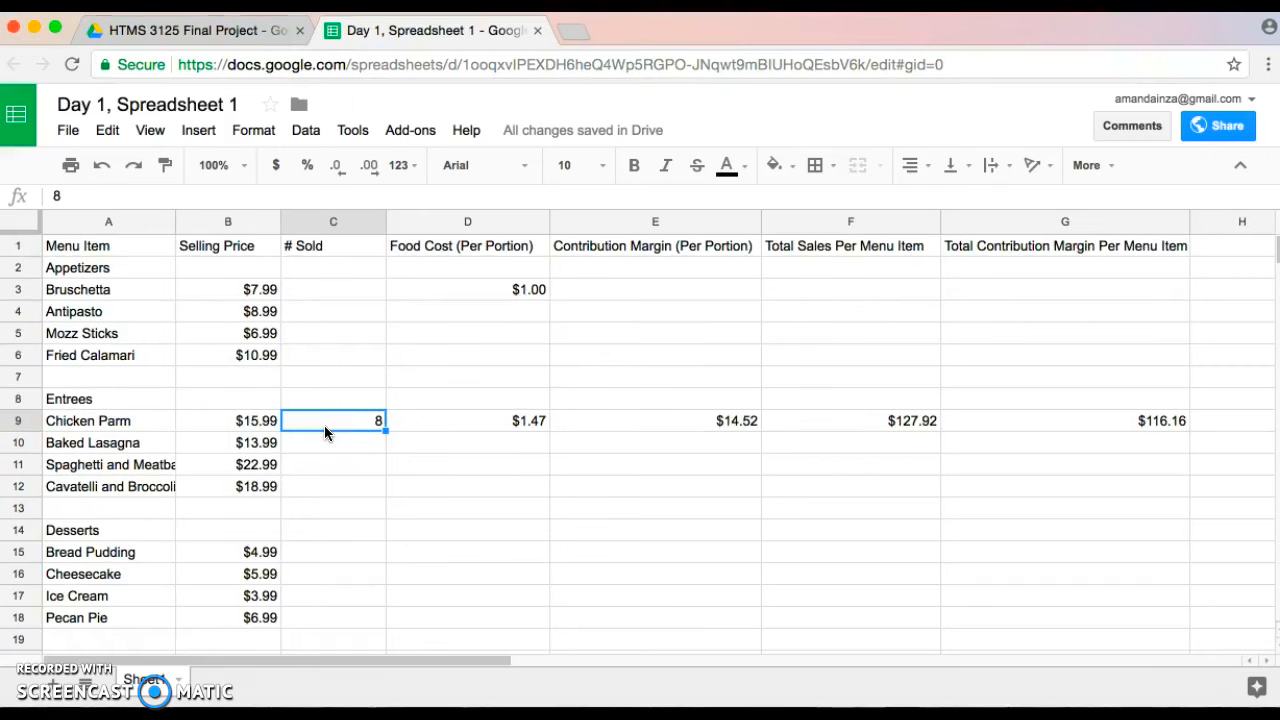
click(332, 424)
click(467, 425)
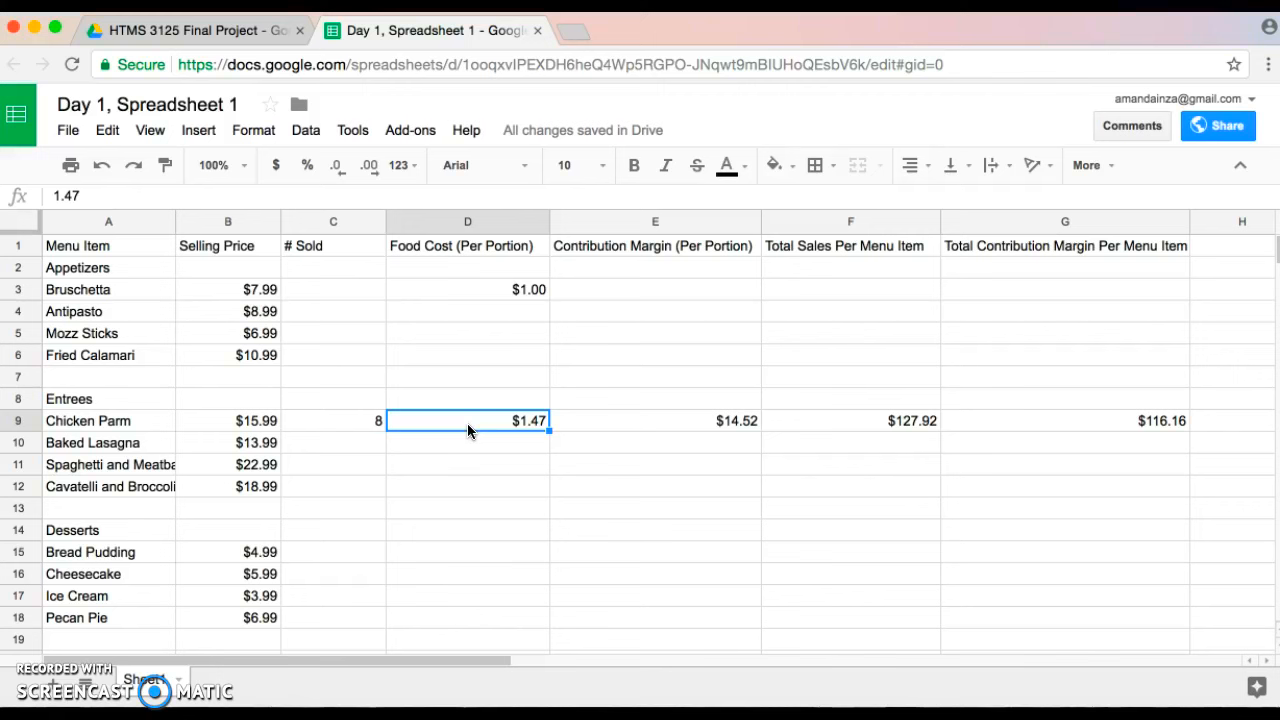
Re-enter Chicken Parm's per-portion contribution margin in E9 as selling price minus food cost, =B9-D9
click(600, 422)
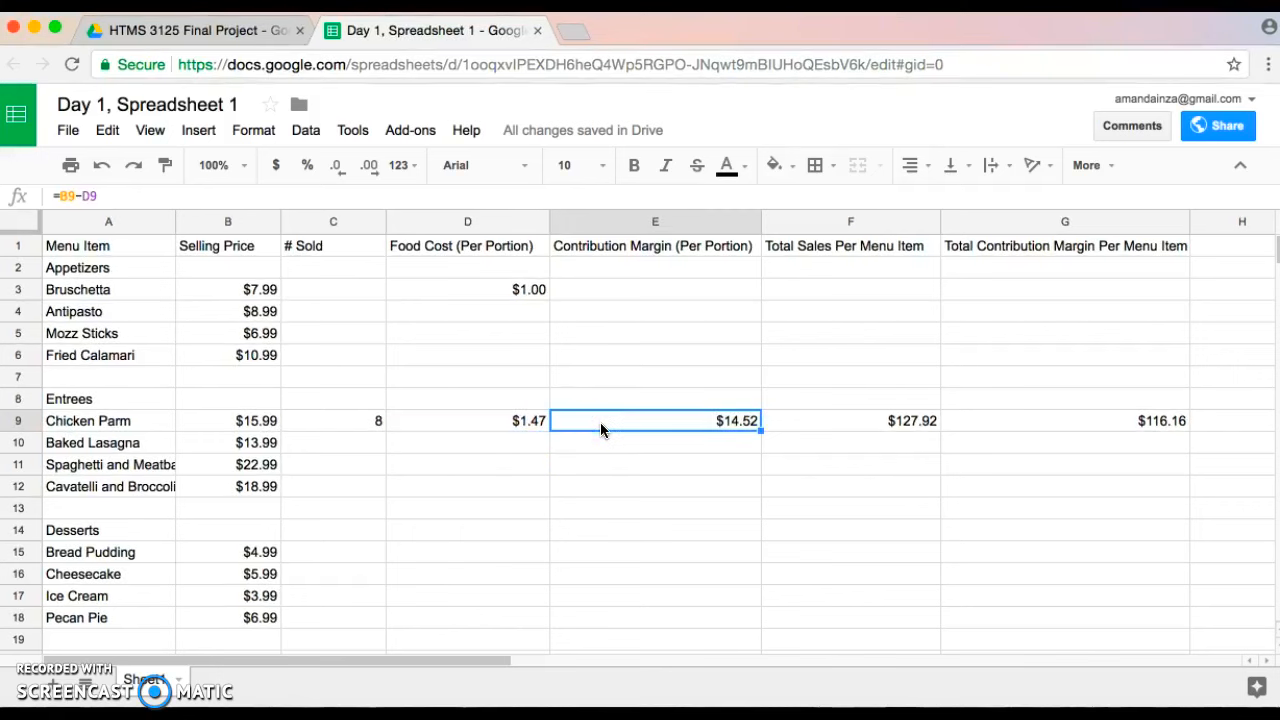
key(Delete)
text(=)
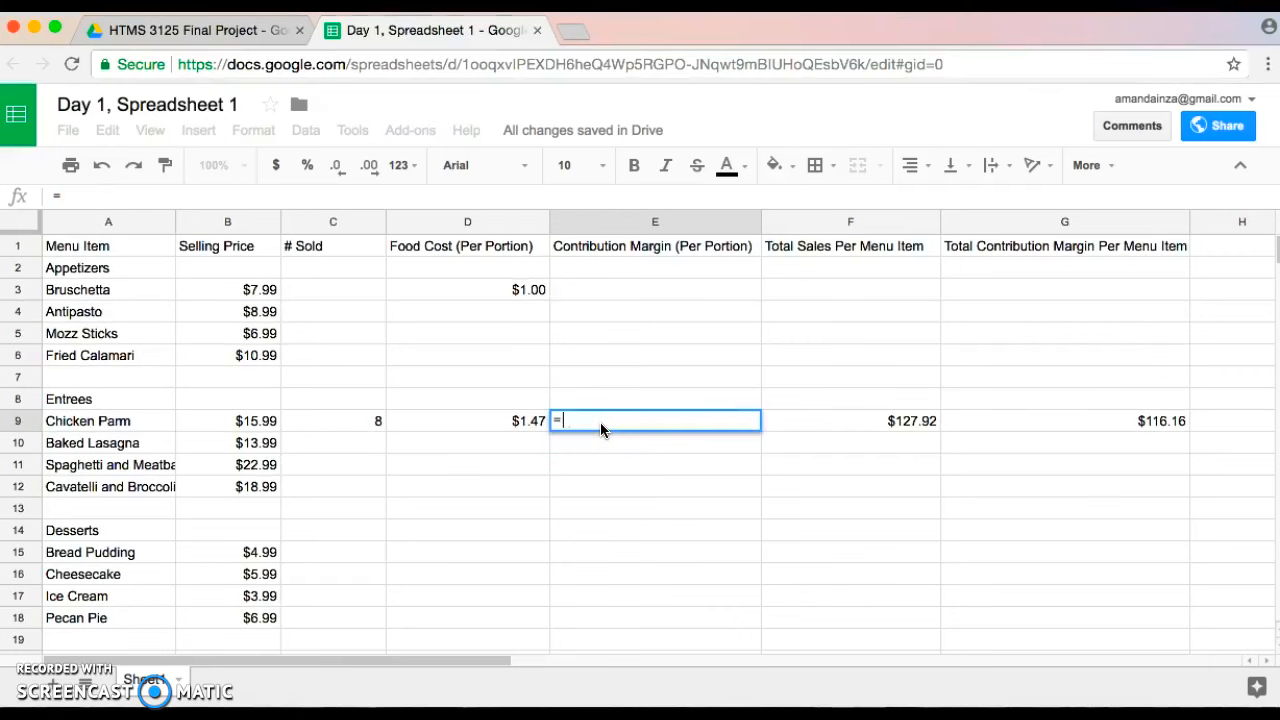
click(259, 421)
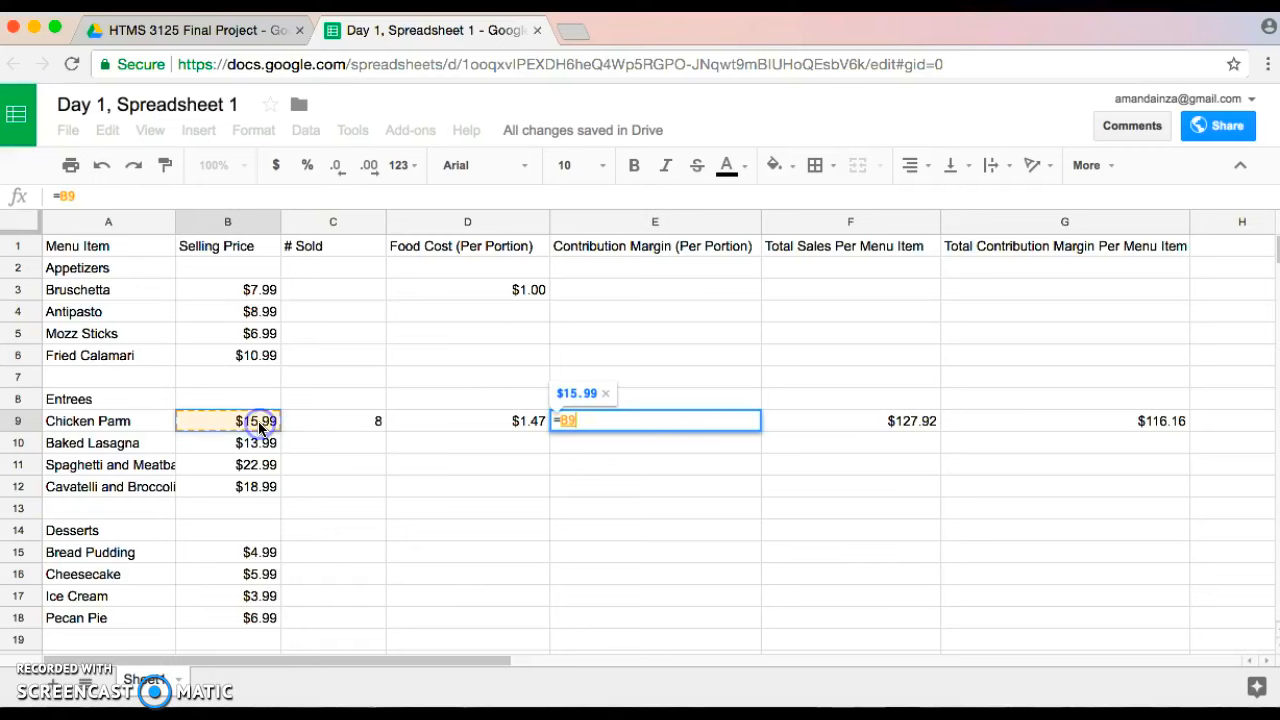
text(-)
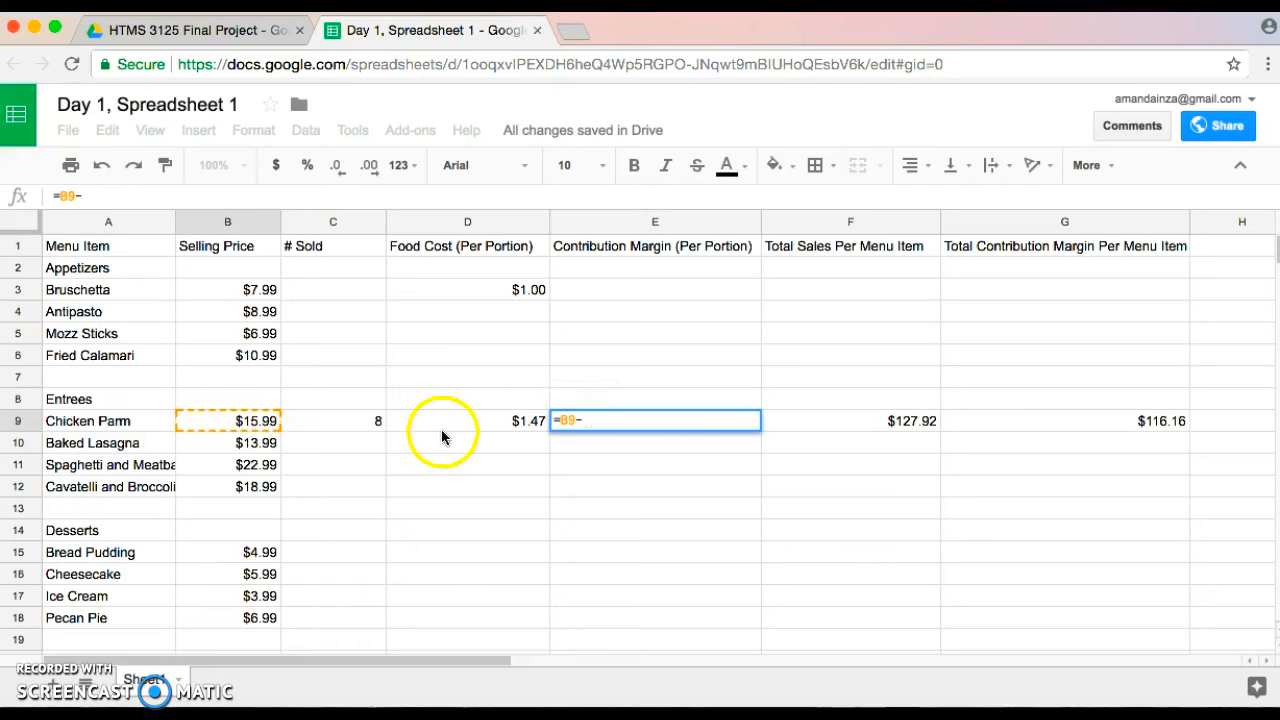
click(468, 422)
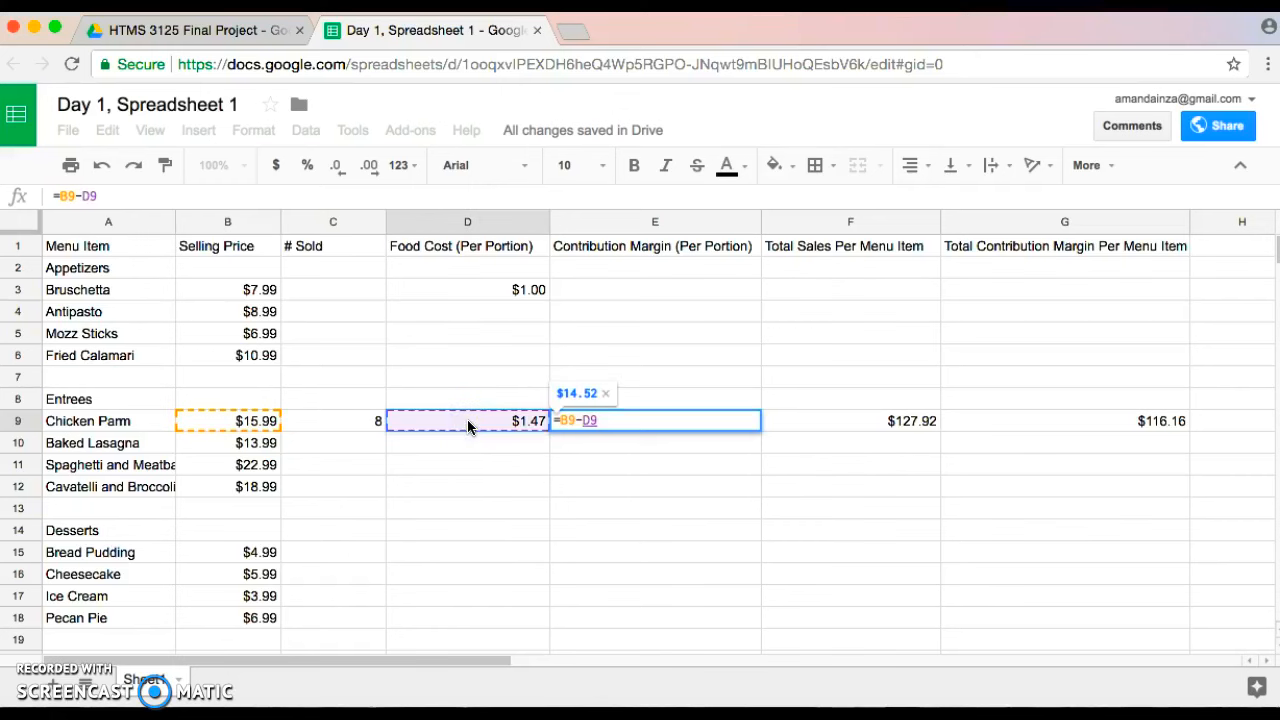
key(Return)
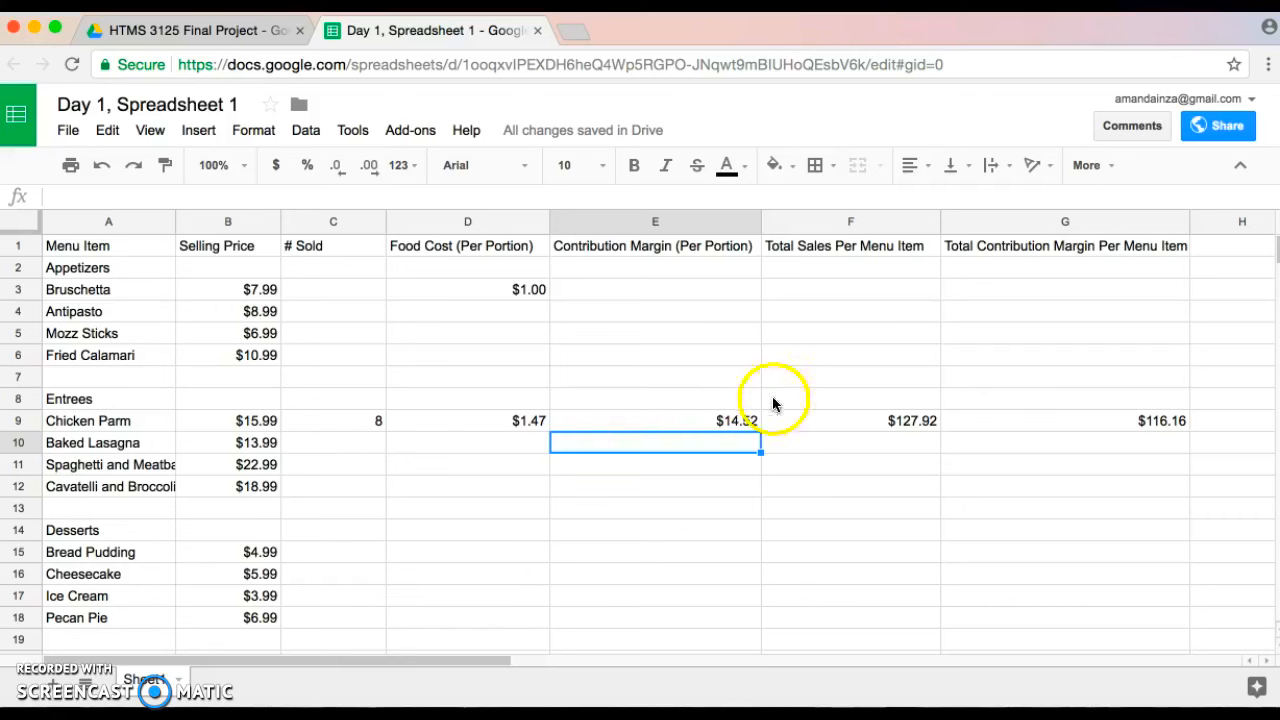
Re-enter Chicken Parm's total sales in F9 as selling price times number sold, =B9*C9
click(812, 421)
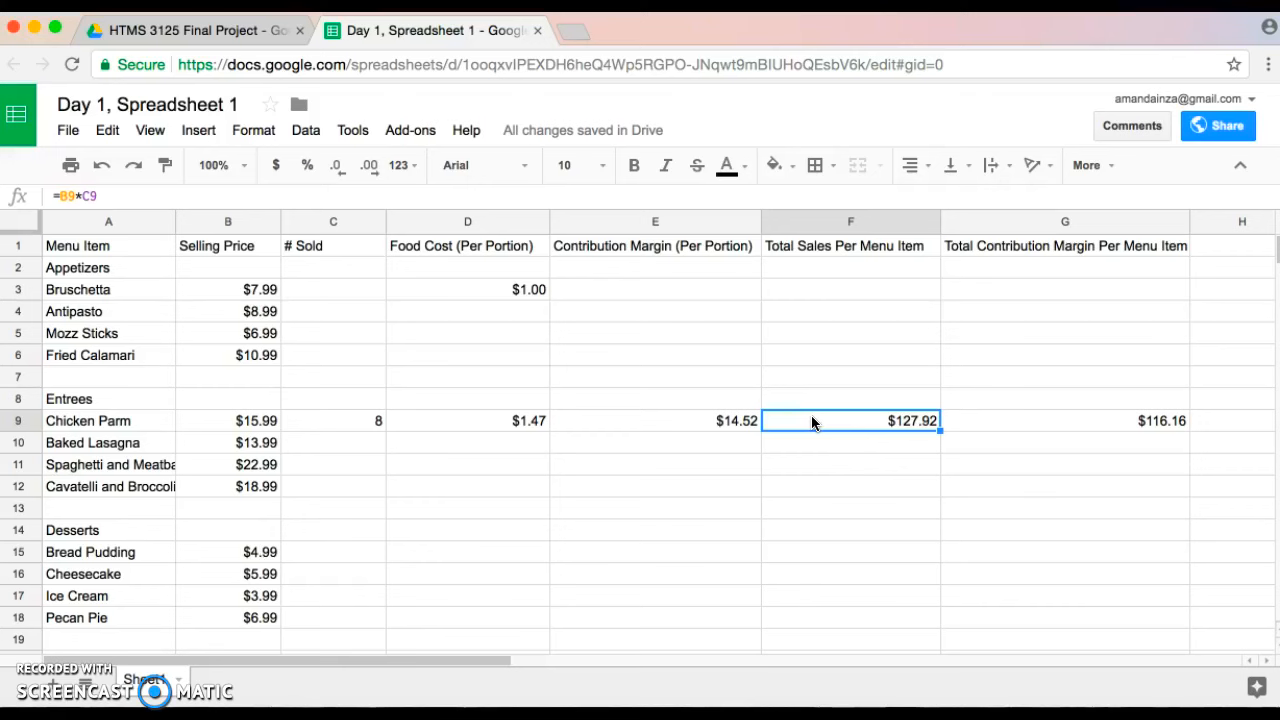
text(=)
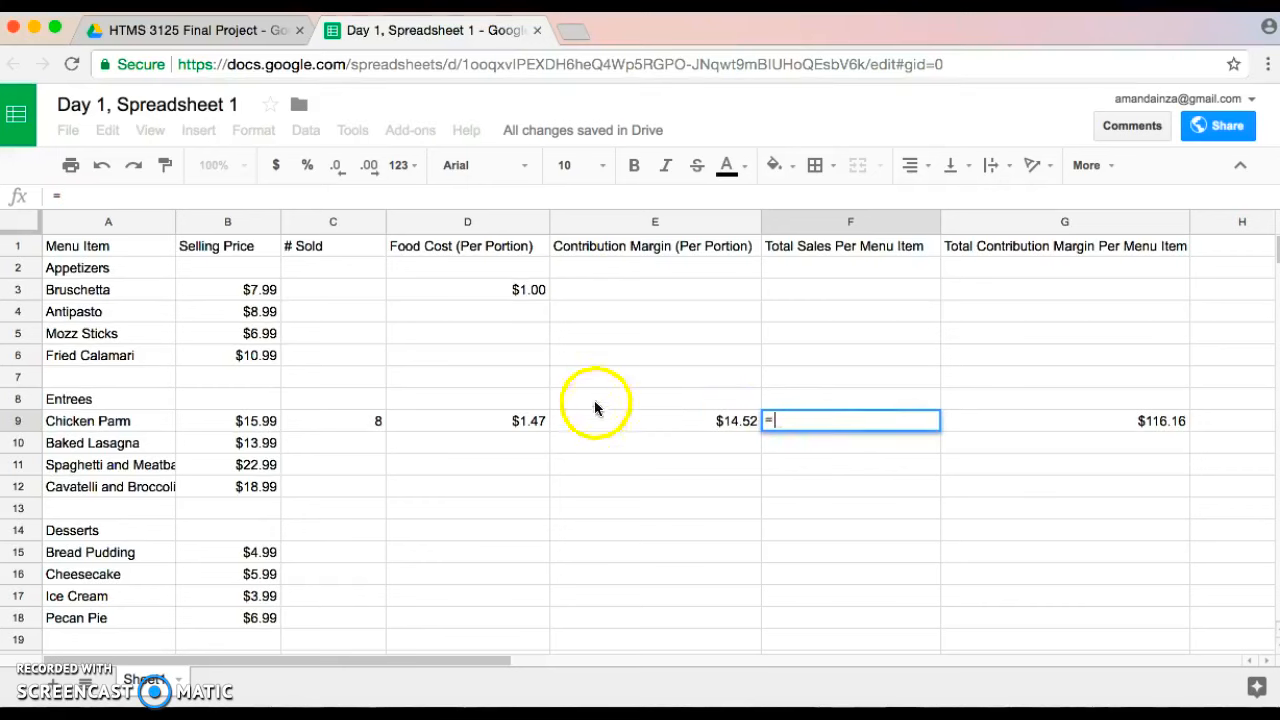
click(254, 421)
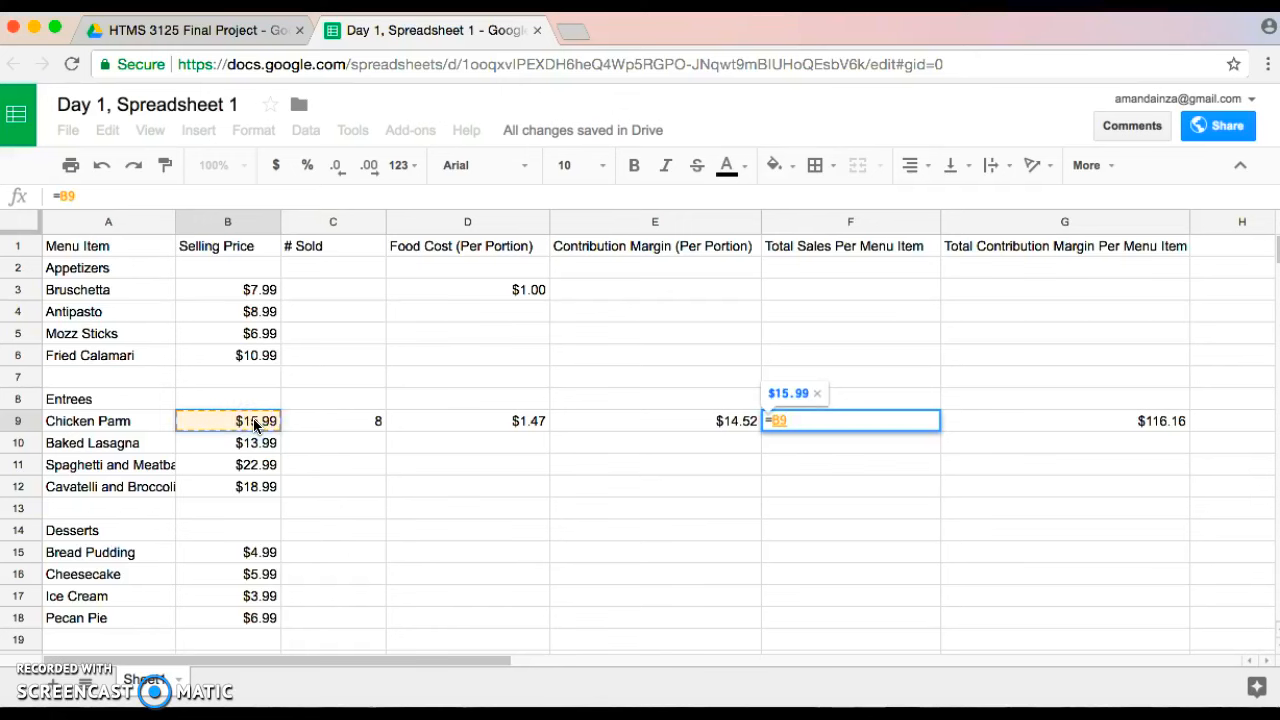
click(793, 420)
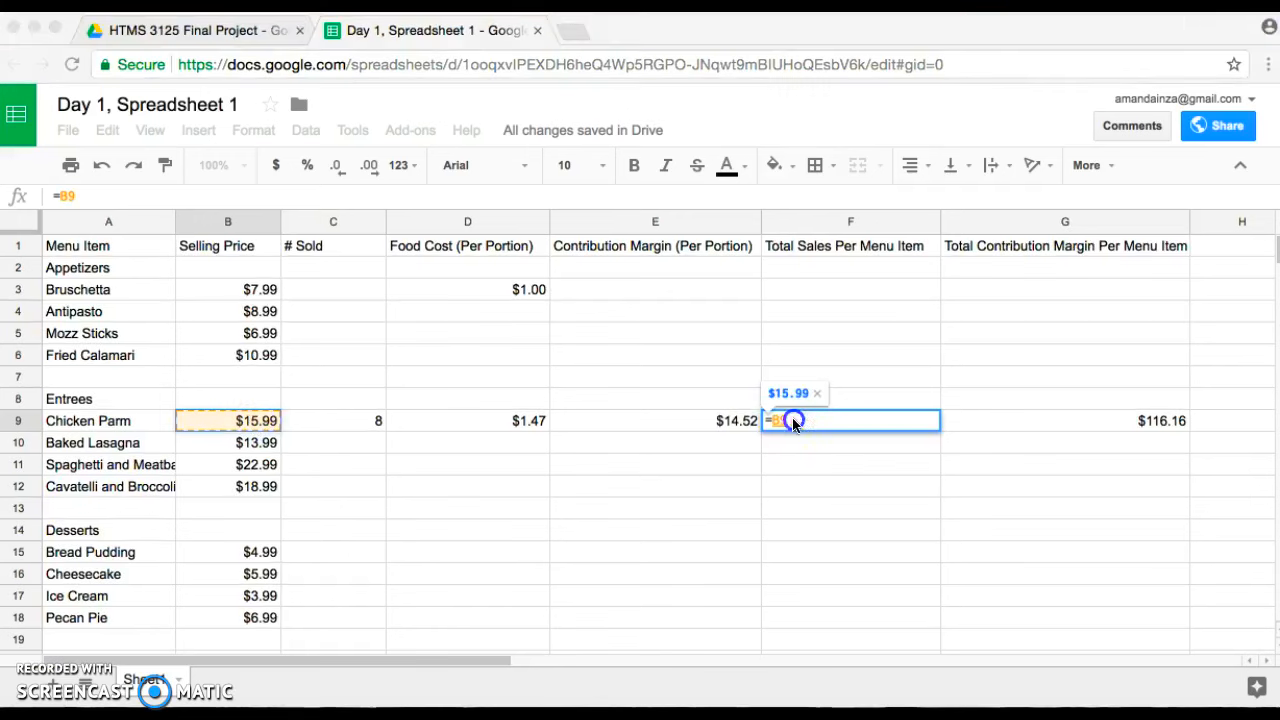
text(*)
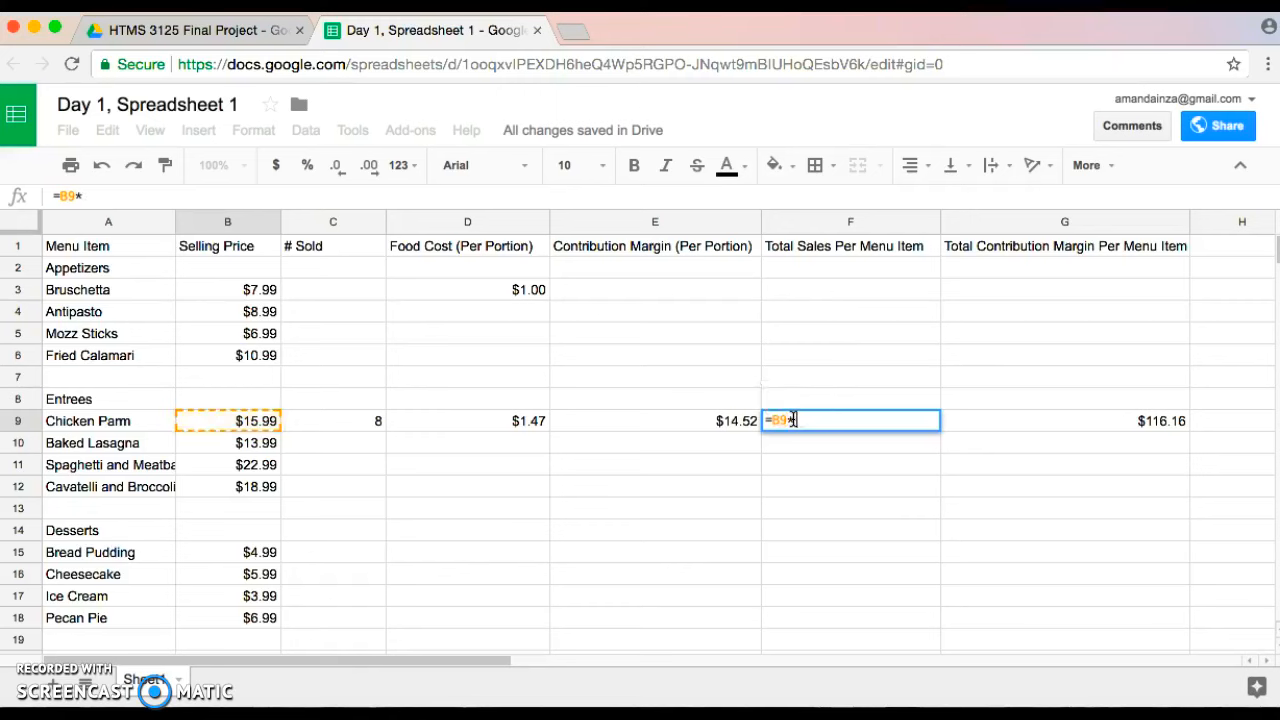
click(345, 421)
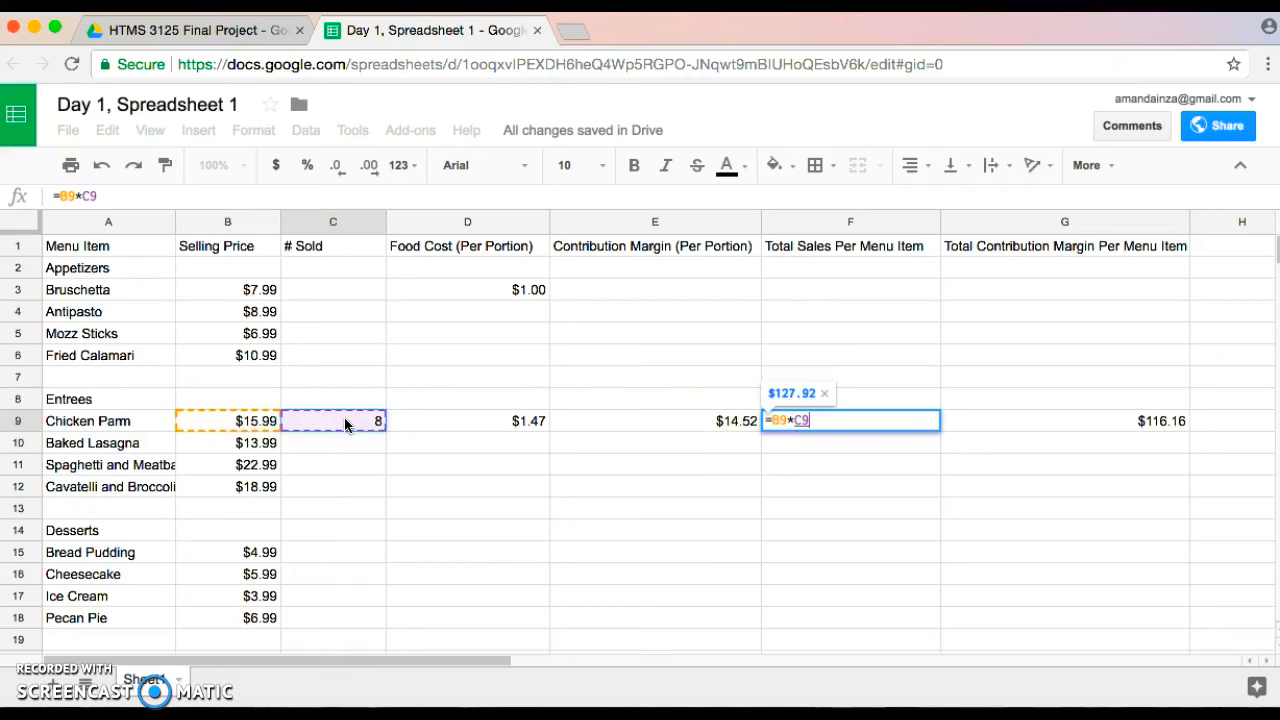
key(Return)
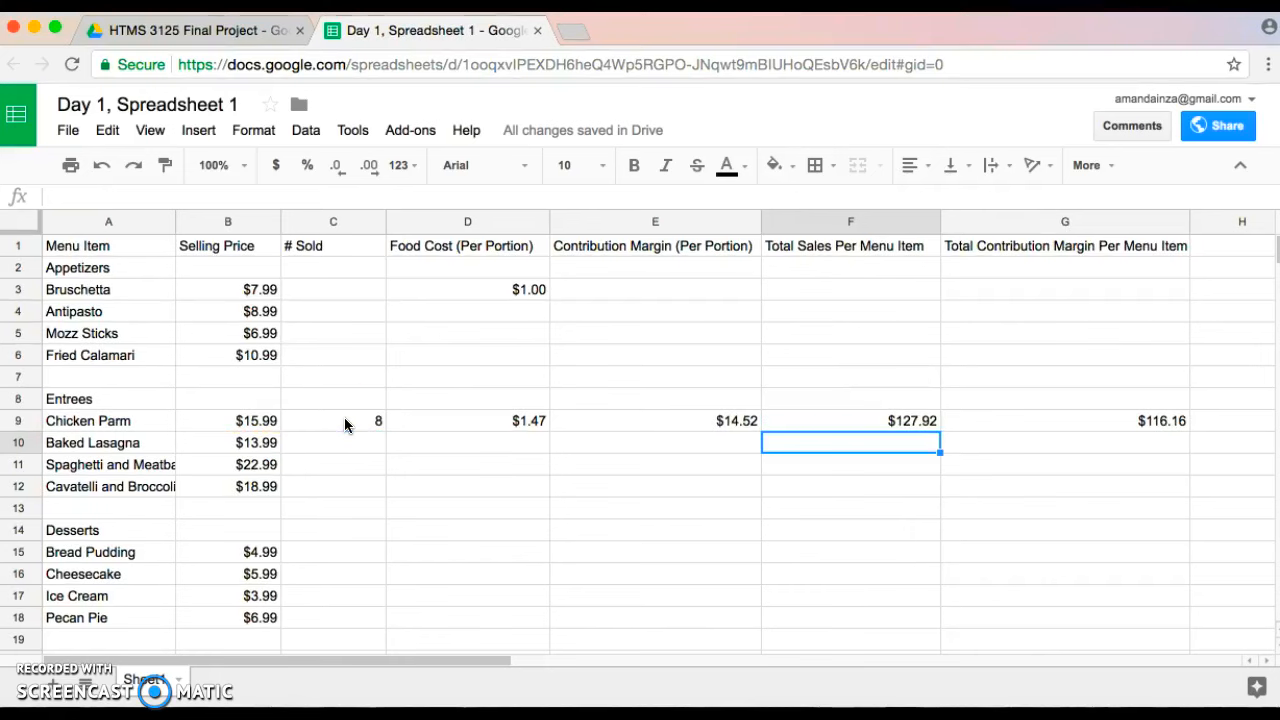
Re-enter Chicken Parm's total contribution margin in G9 as number sold times per-portion contribution margin, =C9*E9
click(1015, 421)
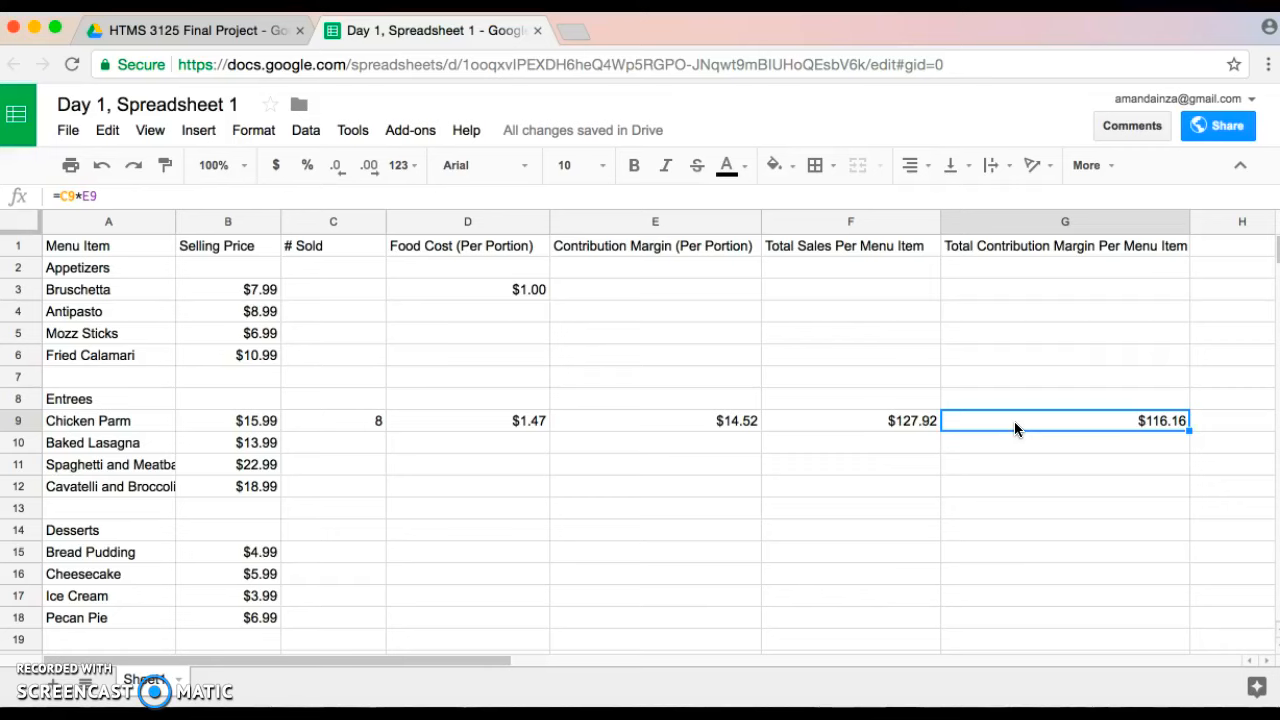
text(=)
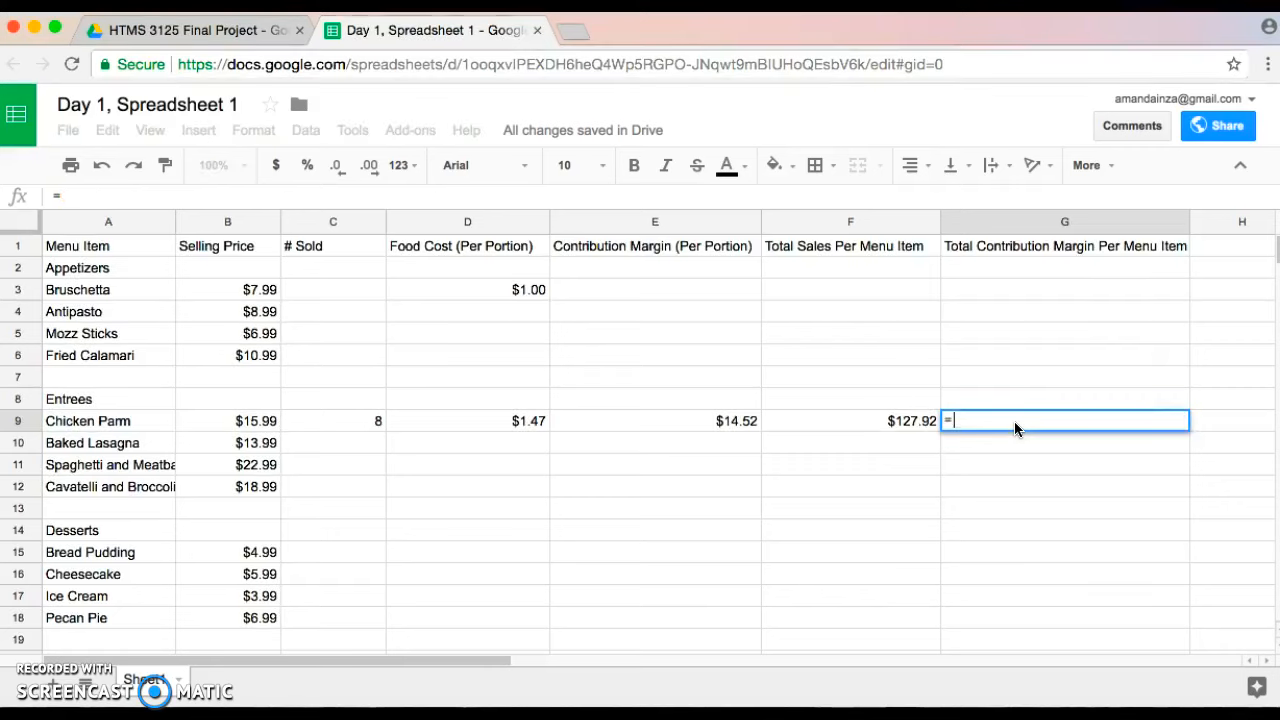
click(965, 421)
click(355, 421)
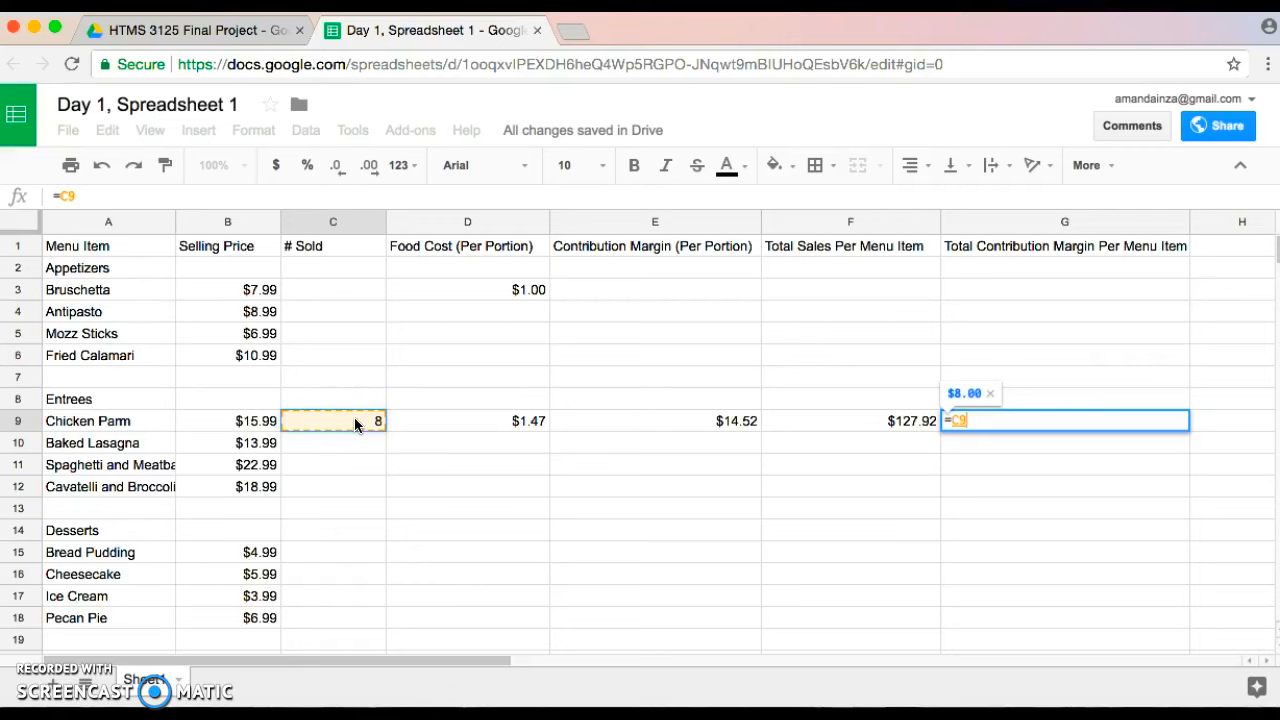
text(*)
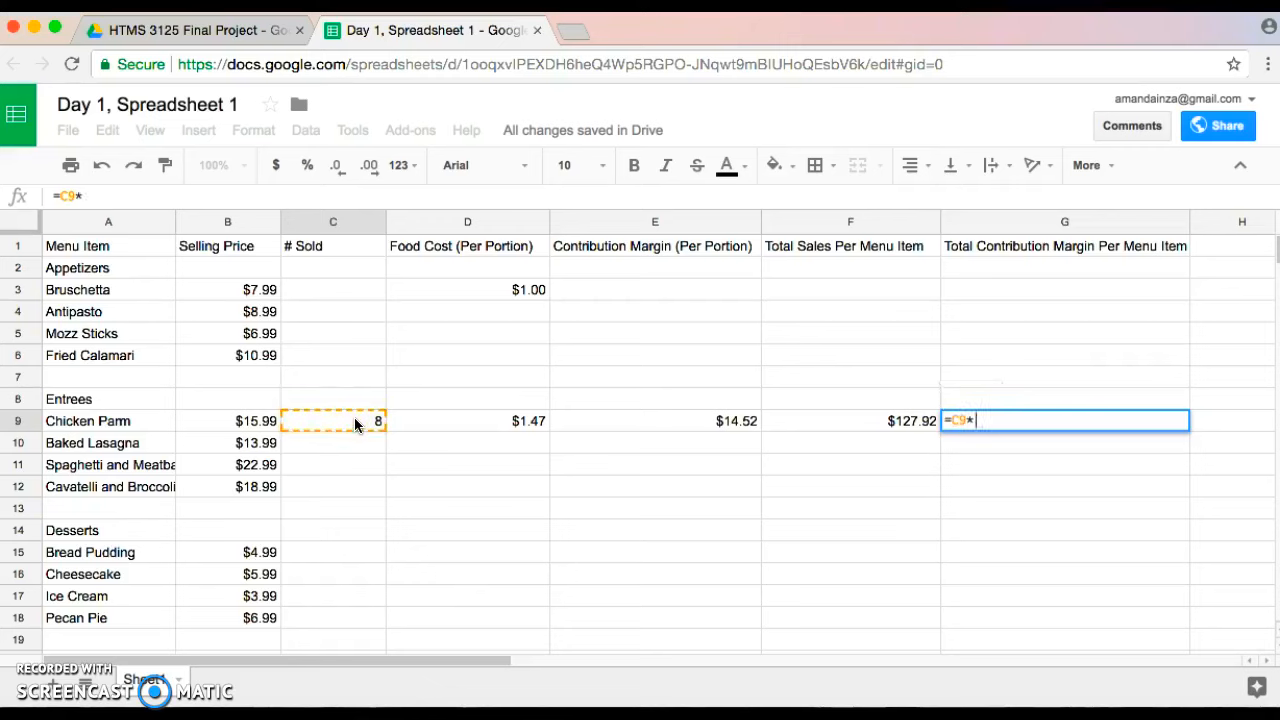
click(694, 421)
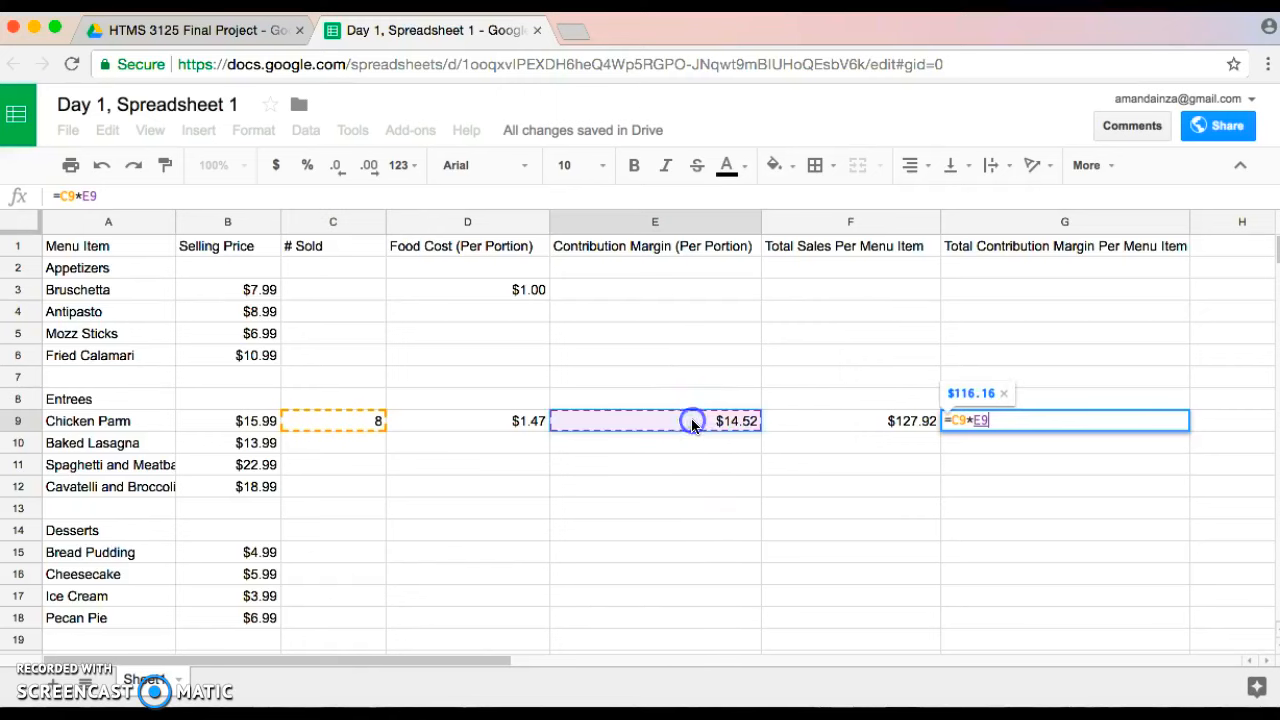
key(Return)
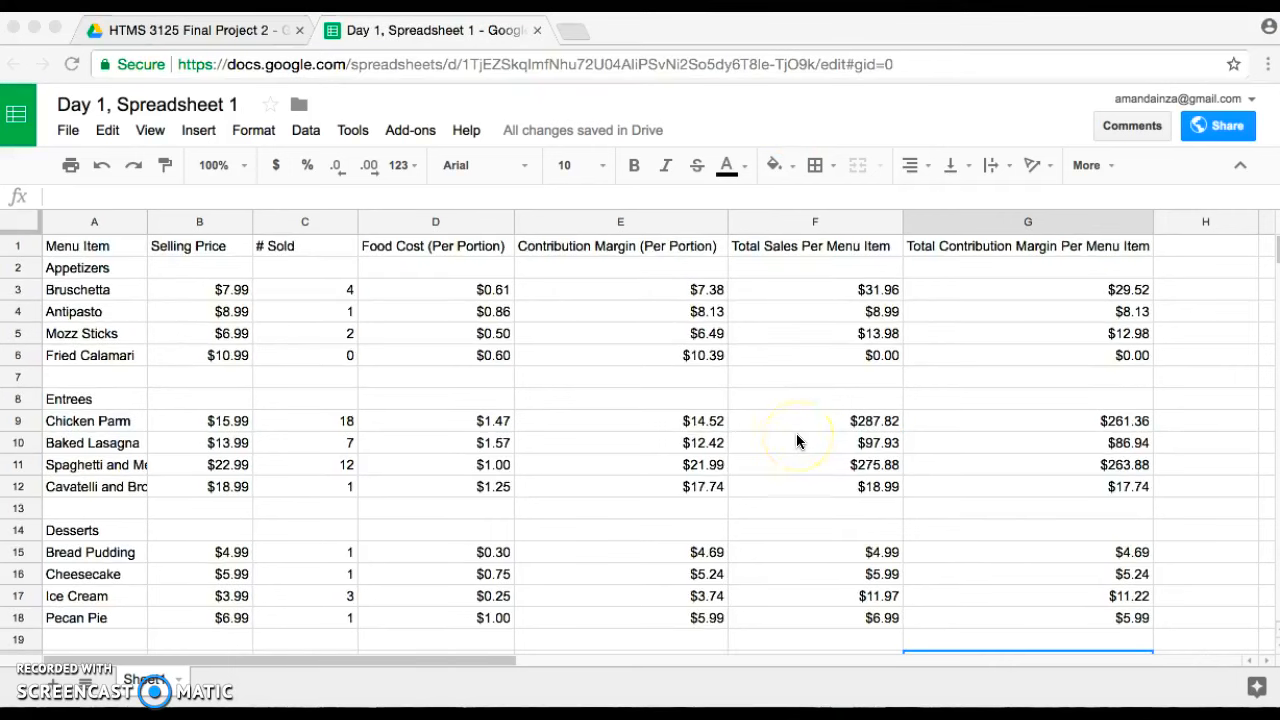
Total the sales per menu item in the Totals row, cell F20, with a SUM of F3:F17
scroll(796, 433, down, 1)
scroll(804, 485, up, 1)
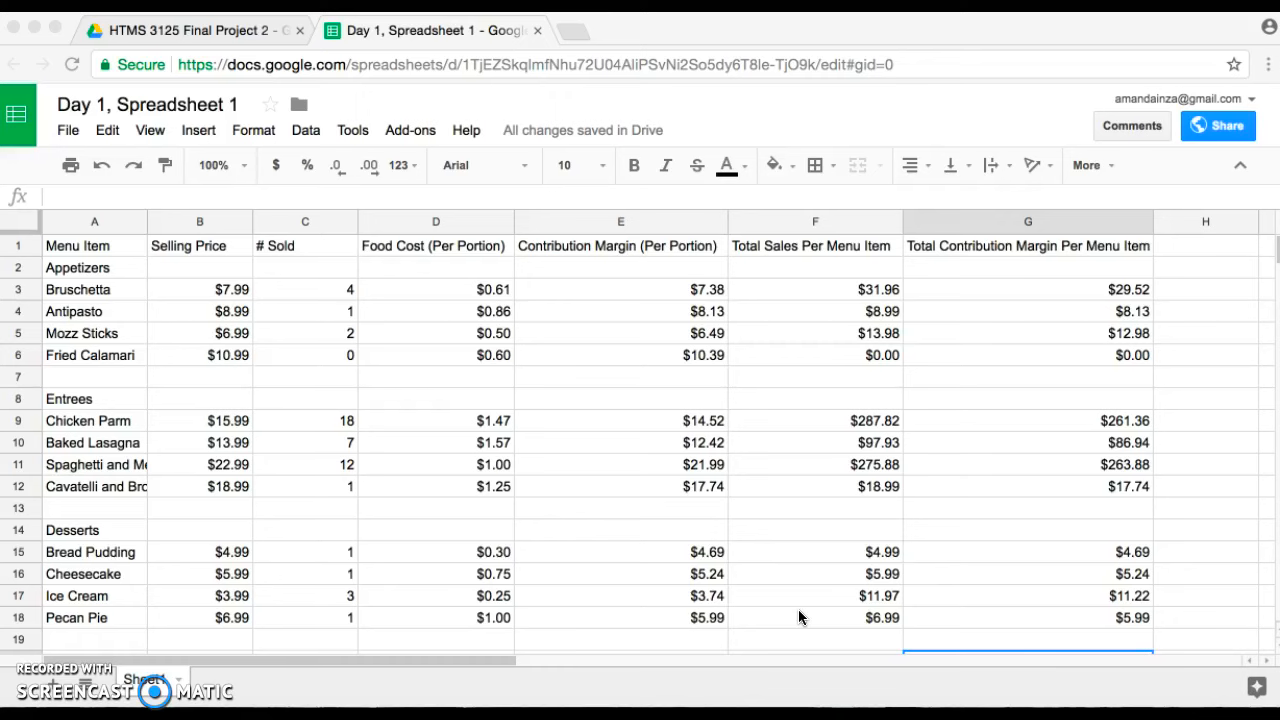
scroll(799, 617, down, 1)
scroll(798, 610, up, 1)
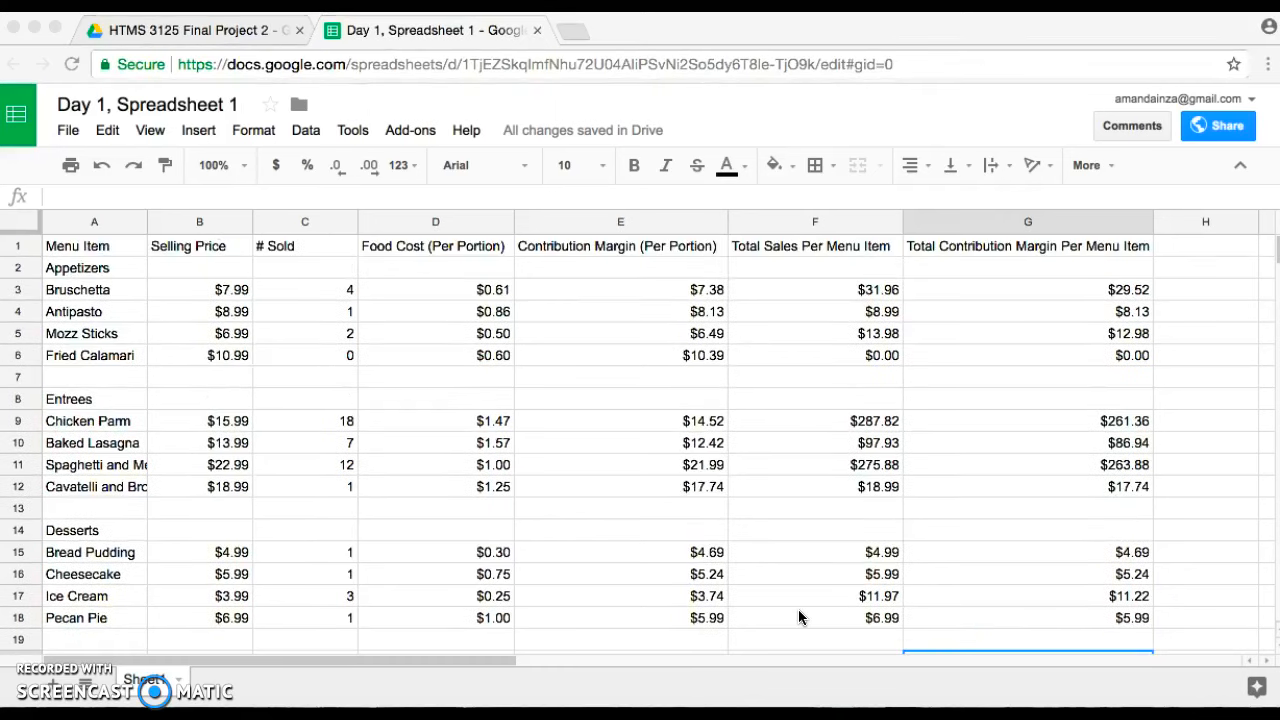
scroll(798, 610, down, 1)
click(795, 617)
text(=)
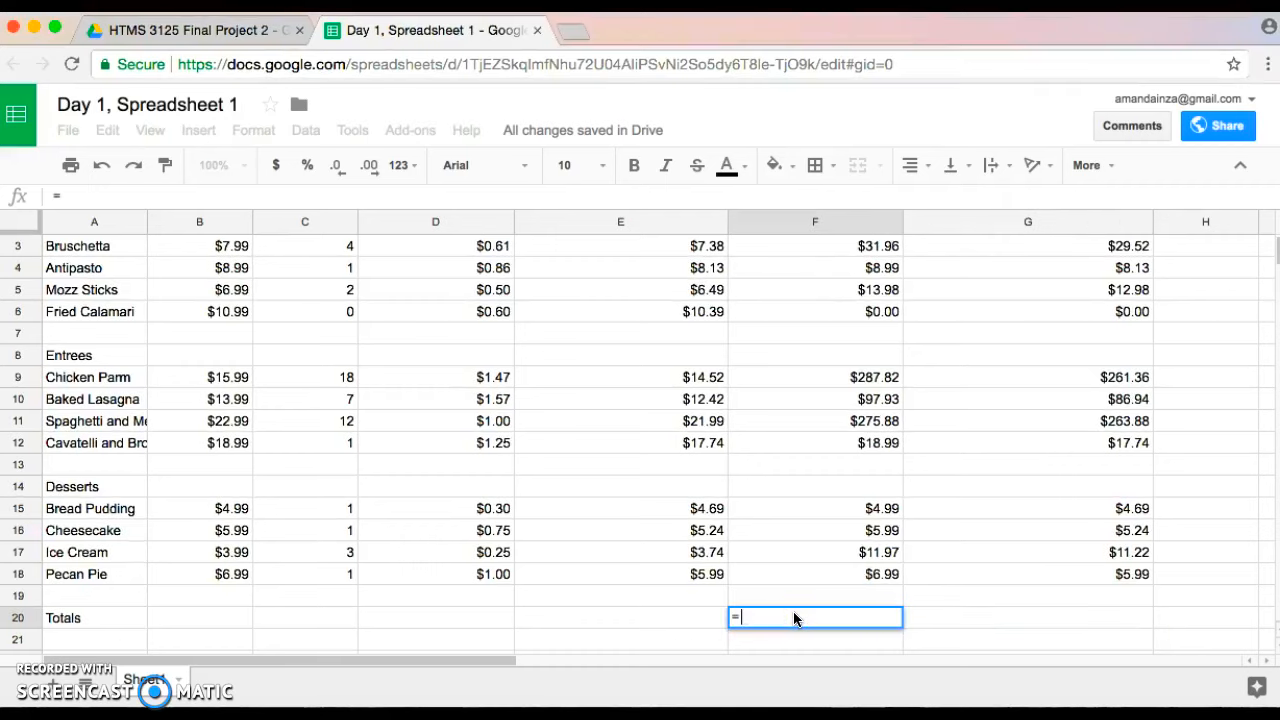
text(sum()
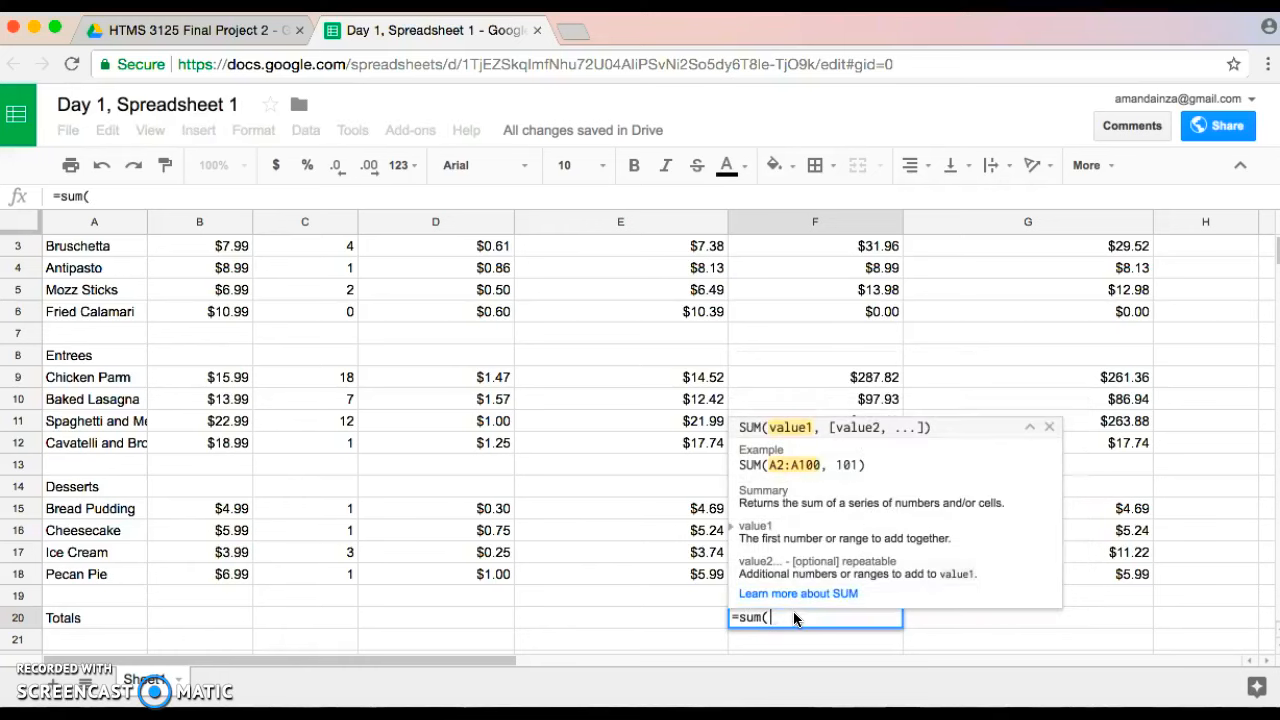
scroll(828, 331, up, 2)
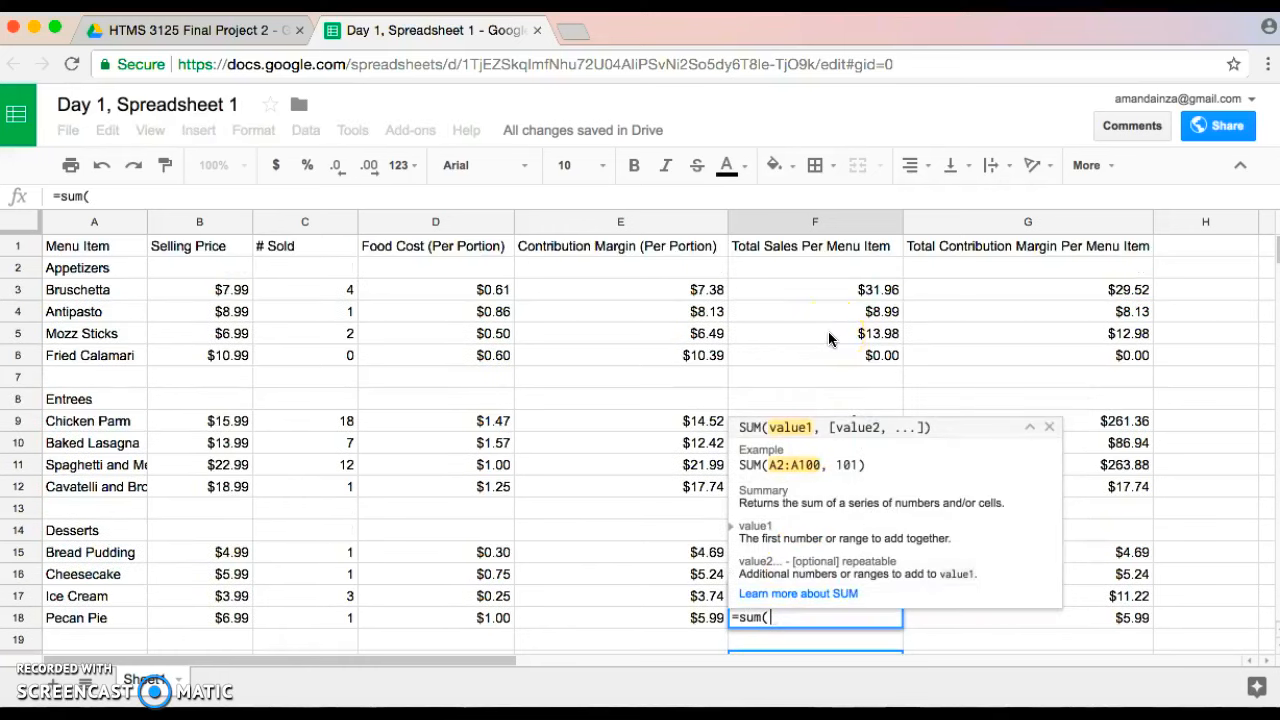
drag(817, 290, 845, 594)
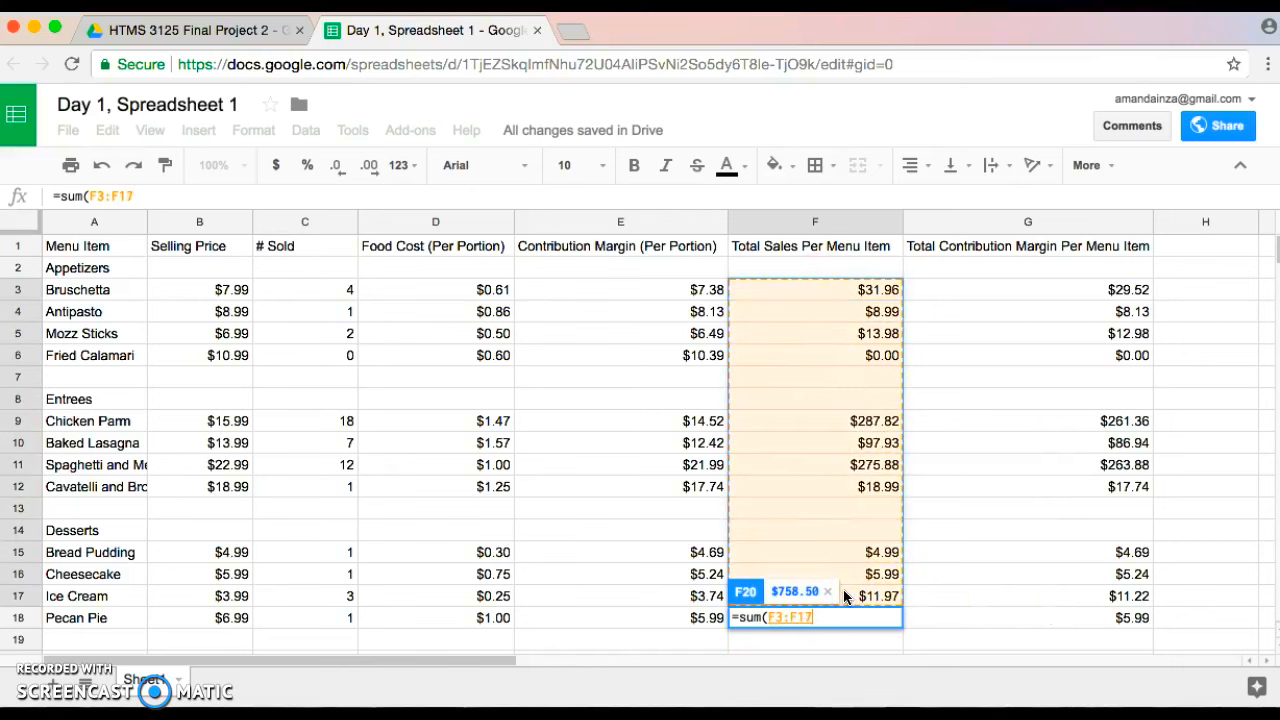
key(Return)
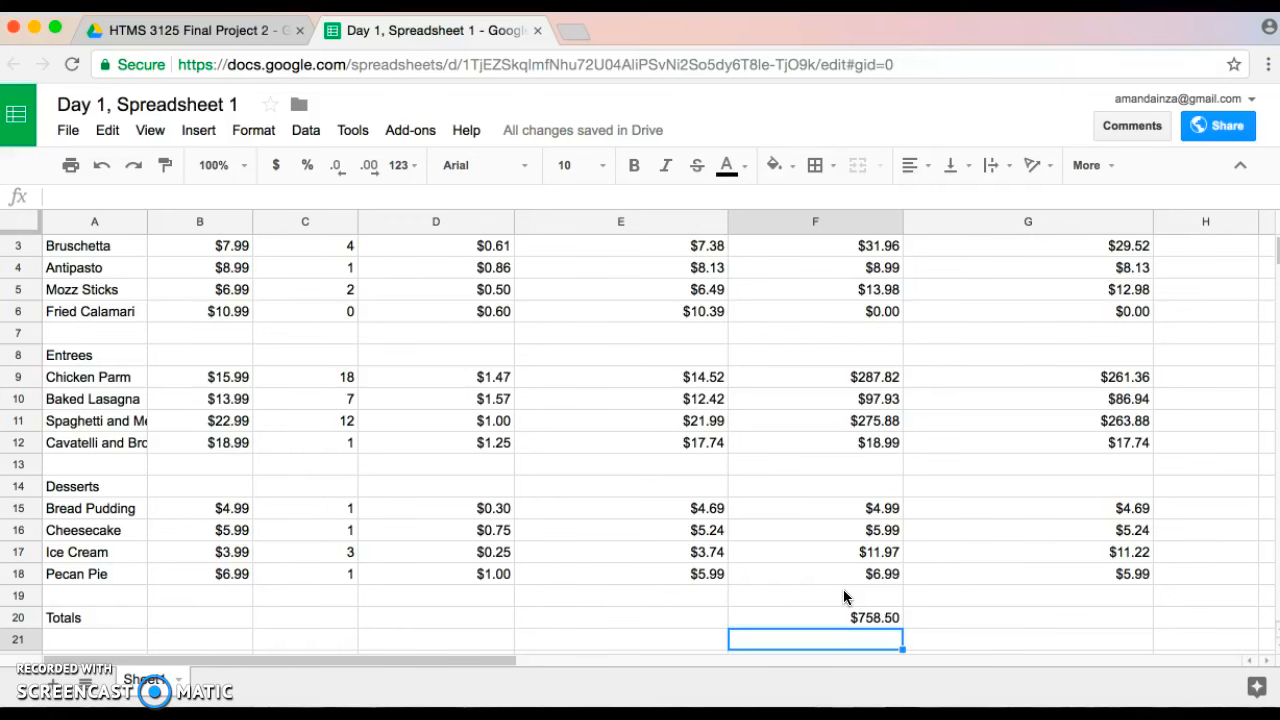
Total the contribution margins per menu item in the Totals row, cell G20, with a SUM of G3:G17
click(1091, 613)
scroll(1091, 615, up, 1)
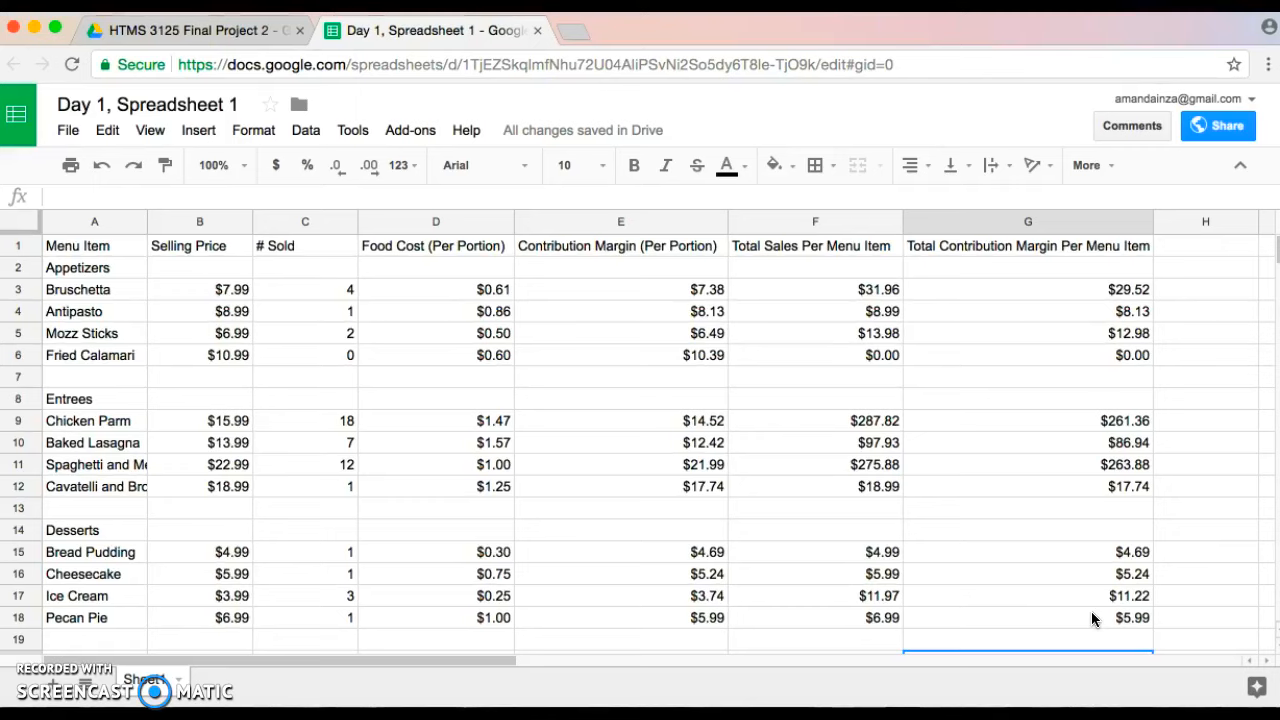
scroll(1092, 612, down, 1)
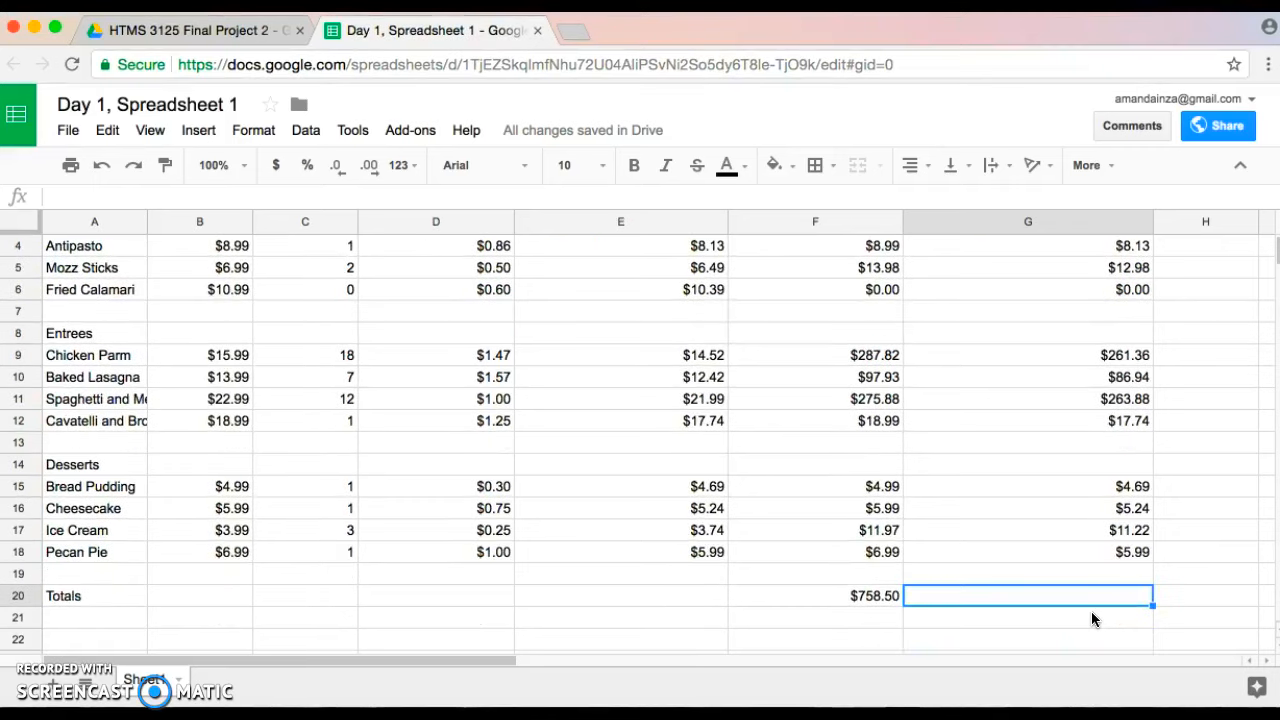
text(=)
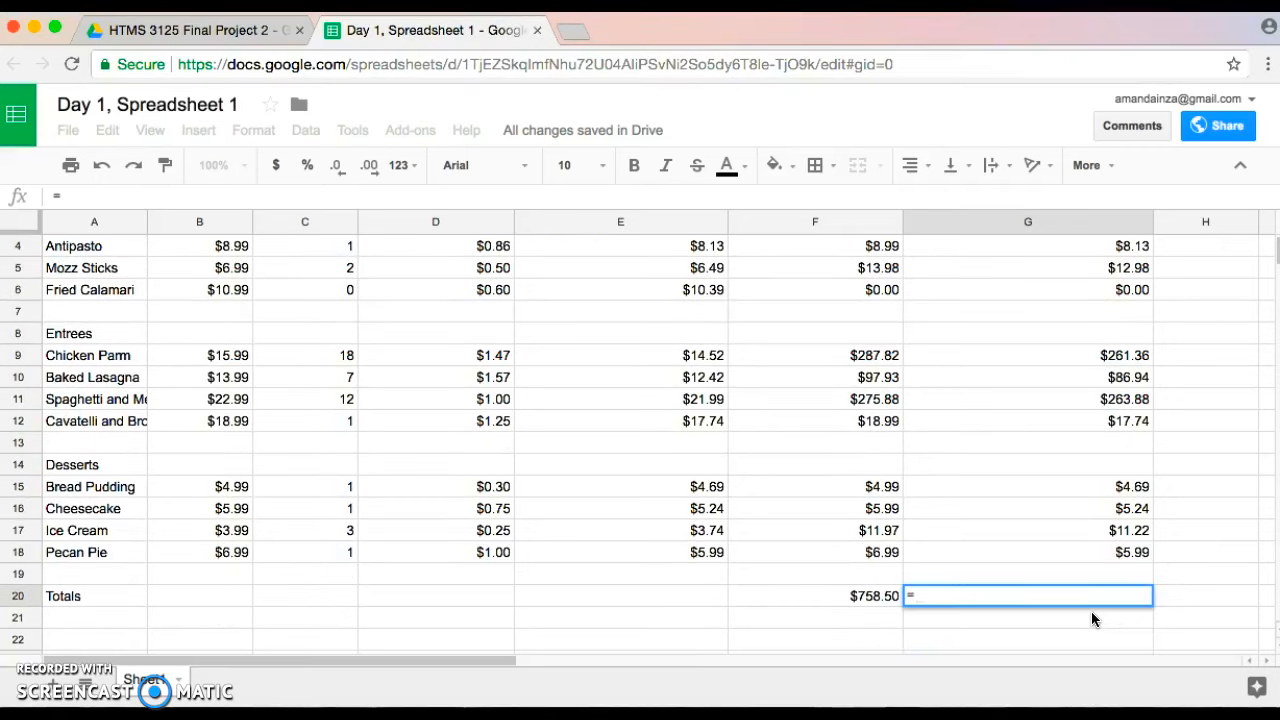
text(sum()
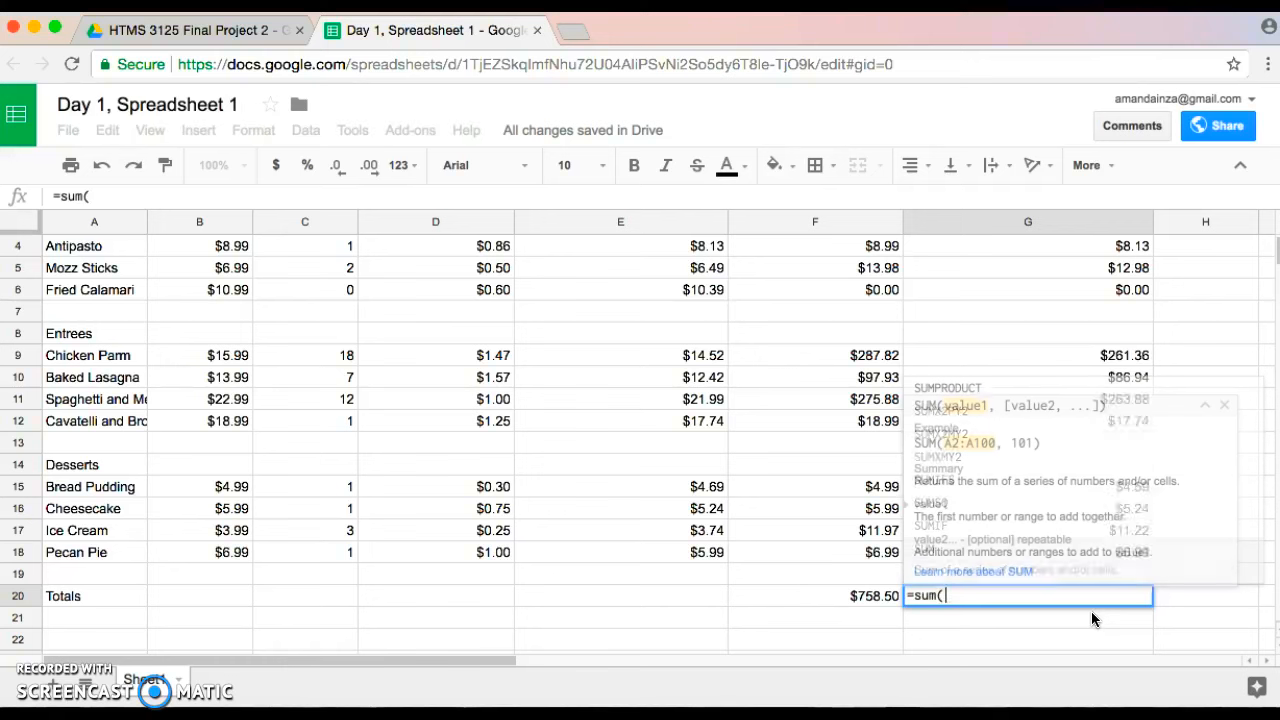
scroll(1105, 315, up, 3)
drag(1074, 289, 1102, 610)
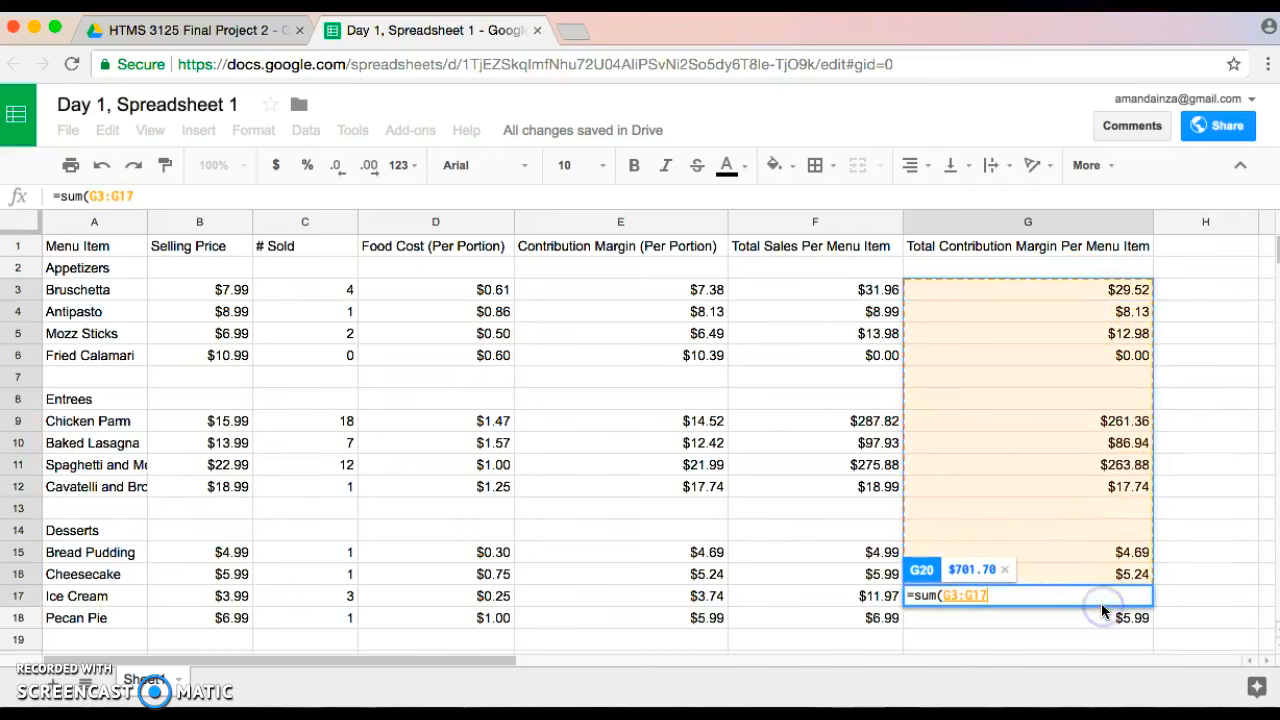
key(Return)
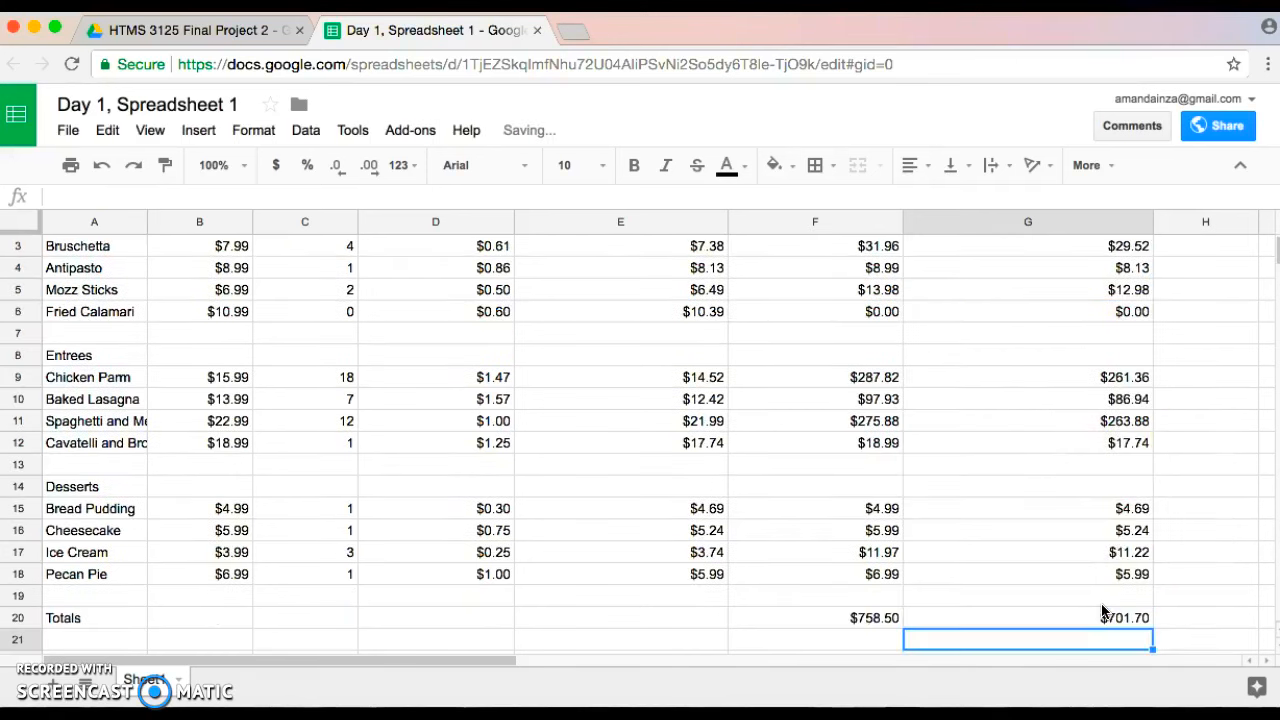